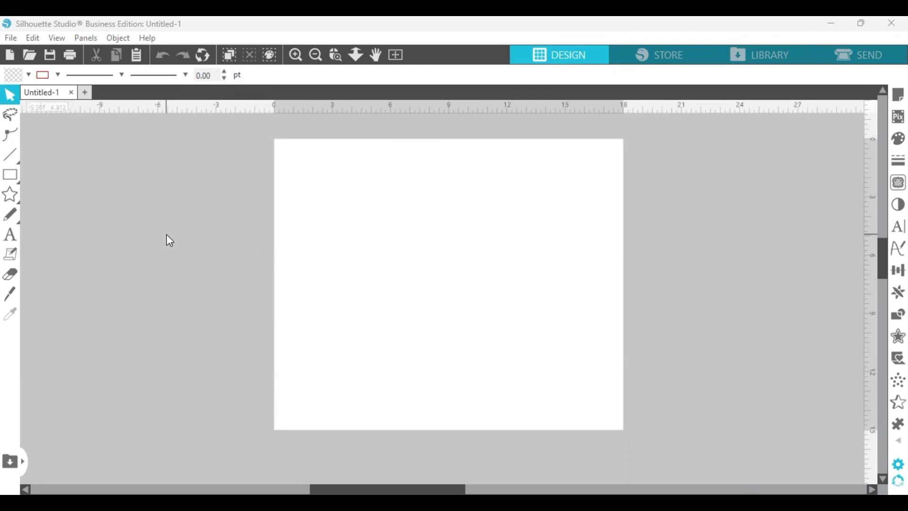
Add the text 'welcome' to the page.
{"action": "left_click", "coordinate": [11, 235]}
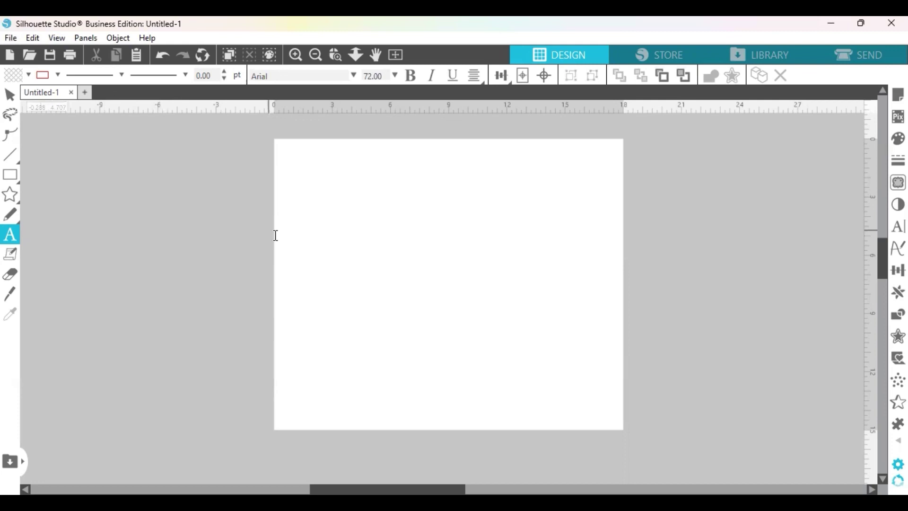
{"action": "left_click", "coordinate": [329, 257]}
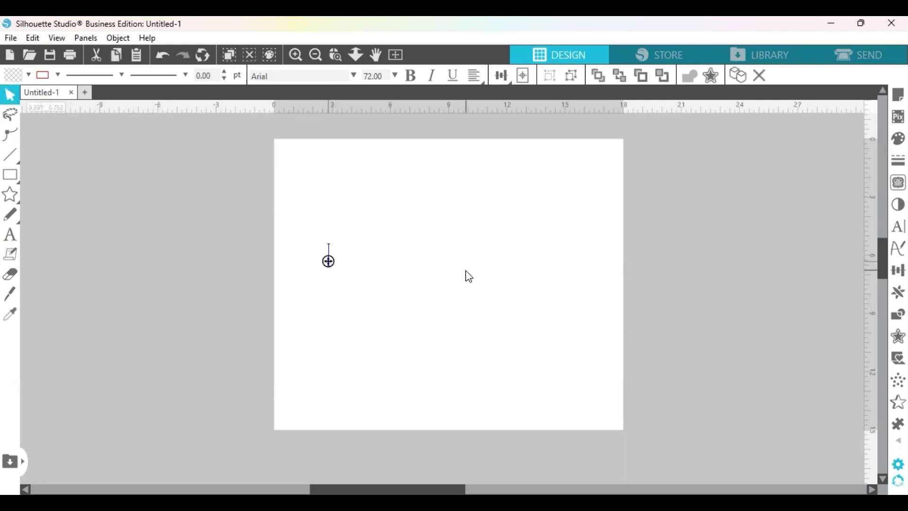
{"action": "type", "text": "welcome"}
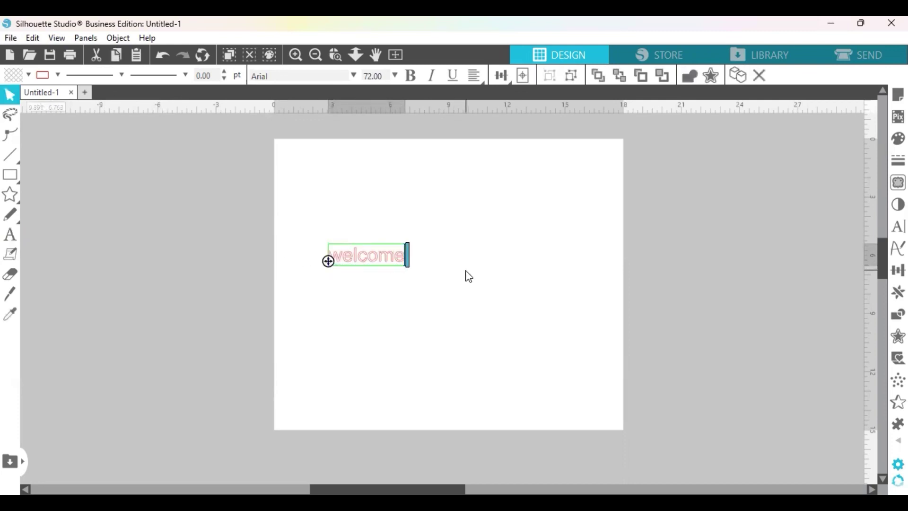
{"action": "left_click", "coordinate": [469, 277]}
Enlarge 'welcome' to about 10.5 inches wide and move it near the page centre.
{"action": "left_click", "coordinate": [391, 263]}
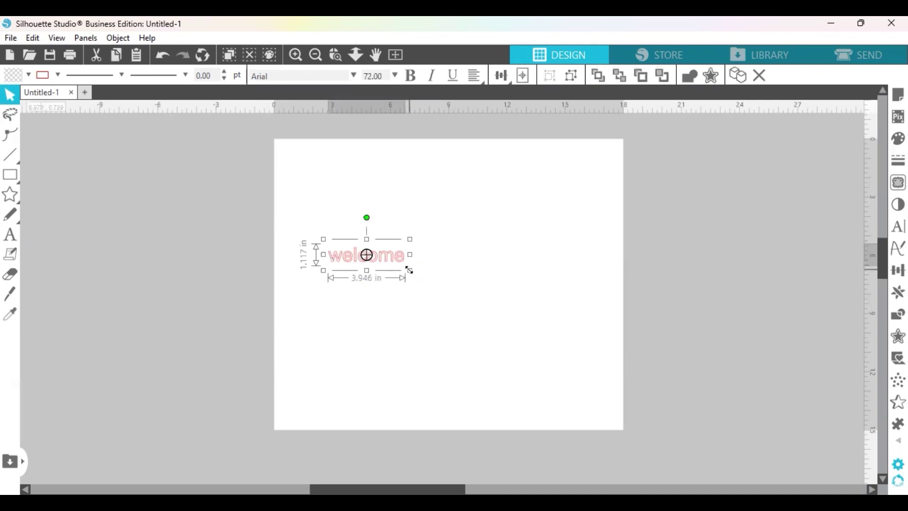
{"action": "left_click_drag", "start_coordinate": [410, 272], "coordinate": [533, 330]}
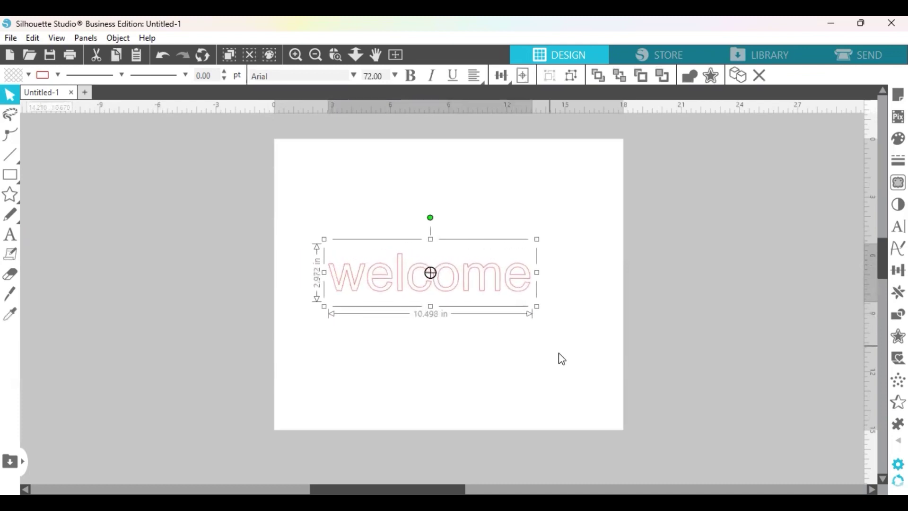
{"action": "mouse_move", "coordinate": [524, 282]}
{"action": "left_mouse_down"}
{"action": "mouse_move", "coordinate": [529, 271]}
{"action": "mouse_move", "coordinate": [538, 278]}
{"action": "left_mouse_up"}
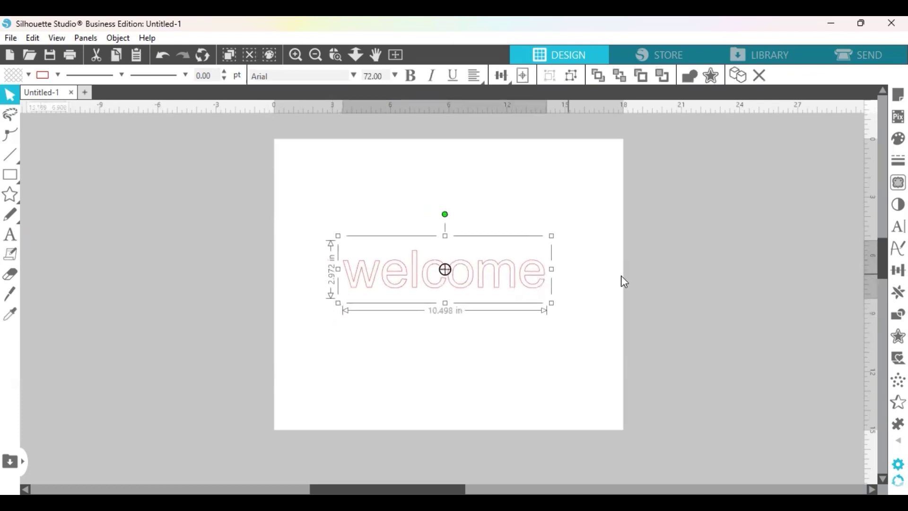
{"action": "left_click", "coordinate": [584, 296]}
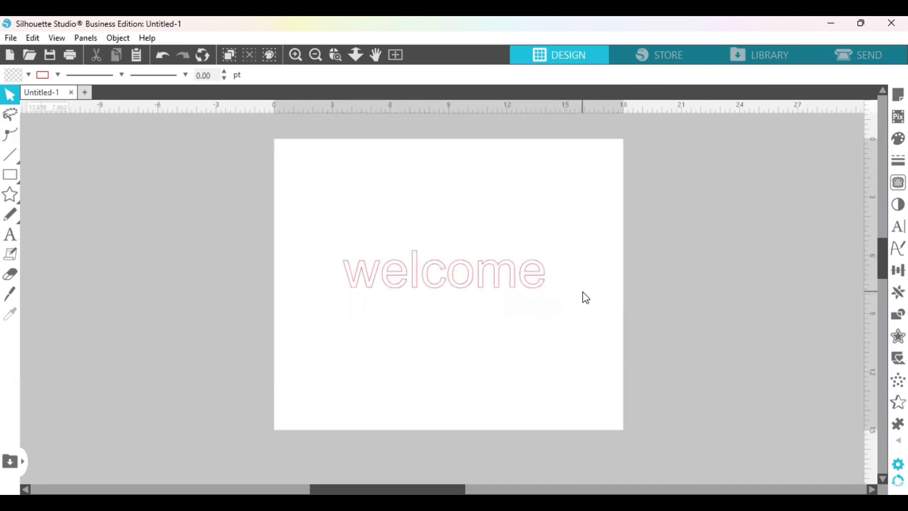
{"action": "left_click", "coordinate": [532, 284]}
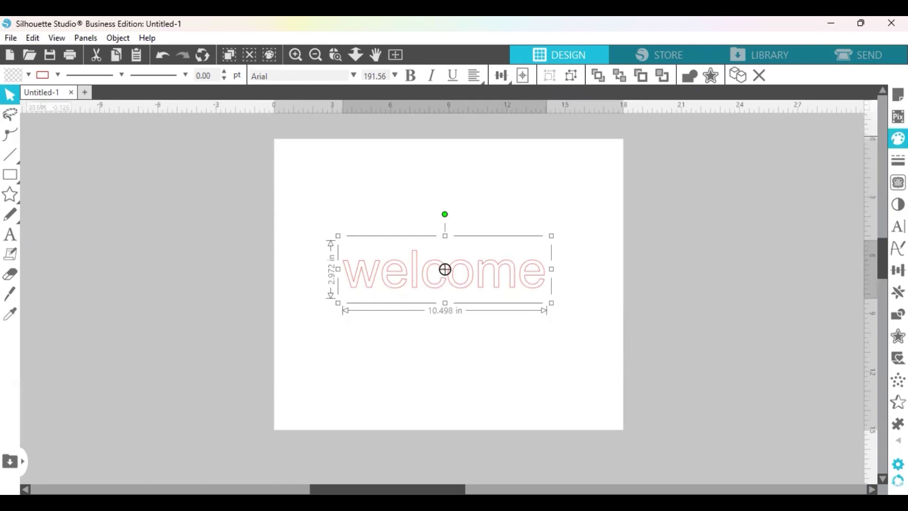
Fill the welcome text solid black.
{"action": "left_click", "coordinate": [898, 138]}
{"action": "left_click", "coordinate": [849, 210]}
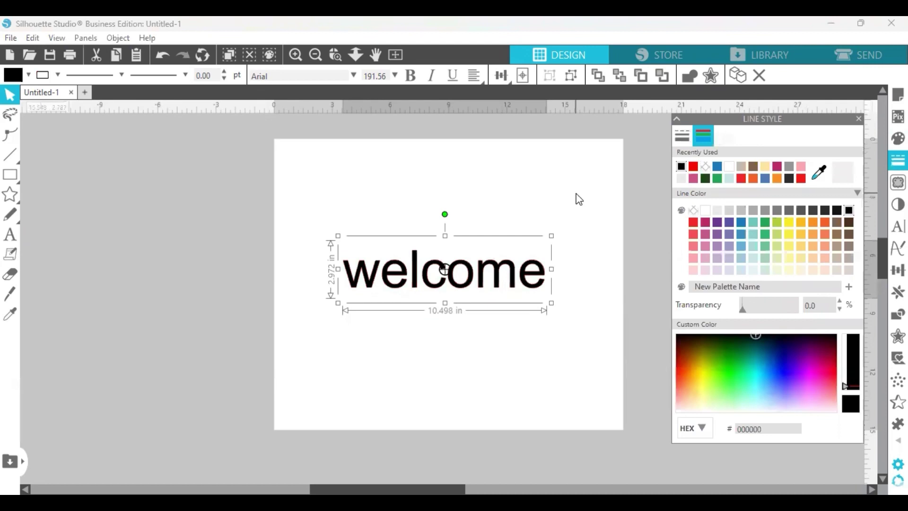
{"action": "left_click_drag", "start_coordinate": [539, 283], "coordinate": [541, 281]}
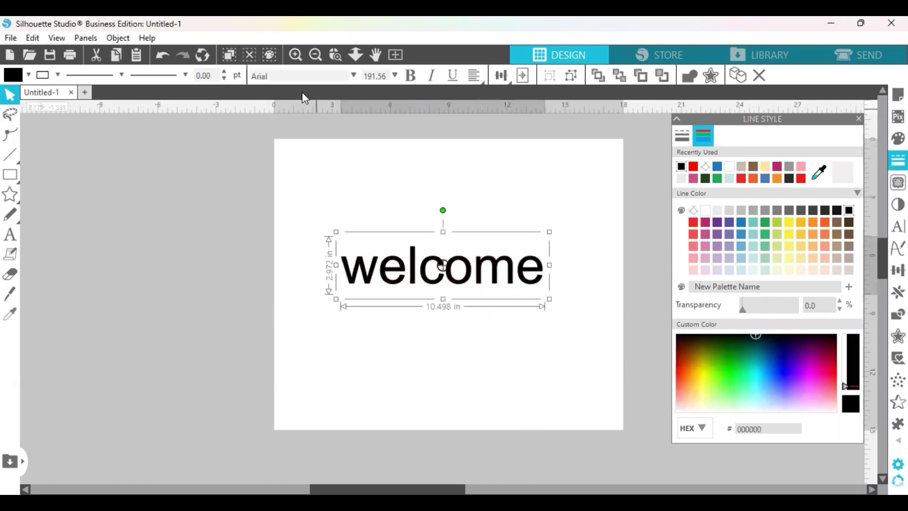
Change the text's font to vanilla Cream.
{"action": "left_click", "coordinate": [244, 75]}
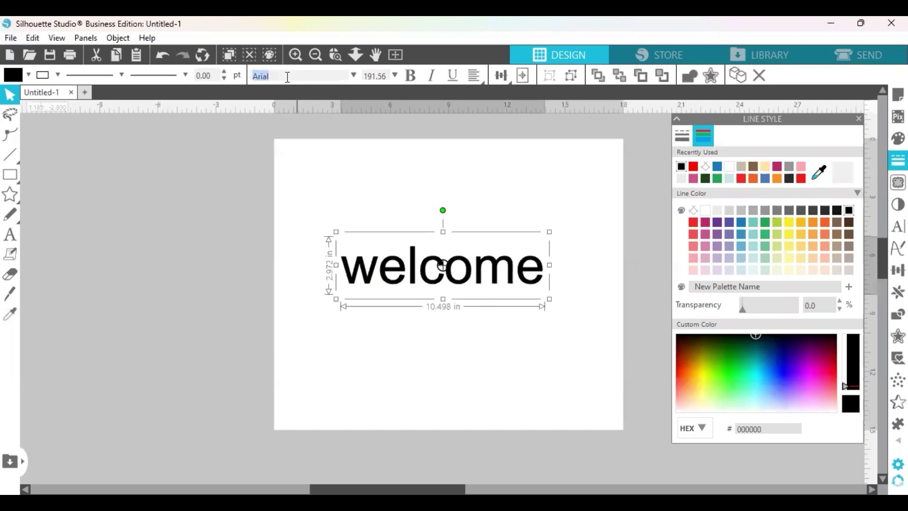
{"action": "type", "text": "vanilla Cream"}
{"action": "key", "text": "Return"}
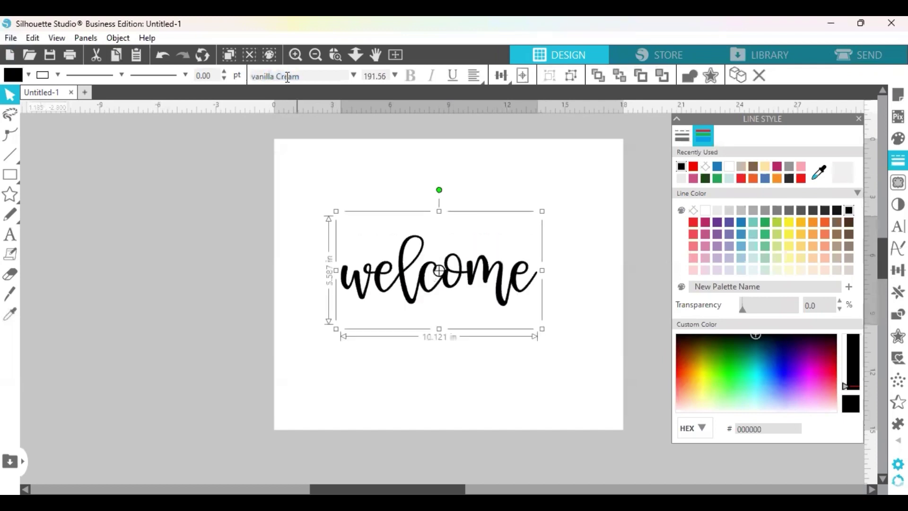
Enlarge the text to about 12 inches wide and recentre it.
{"action": "left_click_drag", "start_coordinate": [542, 210], "coordinate": [580, 191]}
{"action": "left_click_drag", "start_coordinate": [524, 275], "coordinate": [518, 274]}
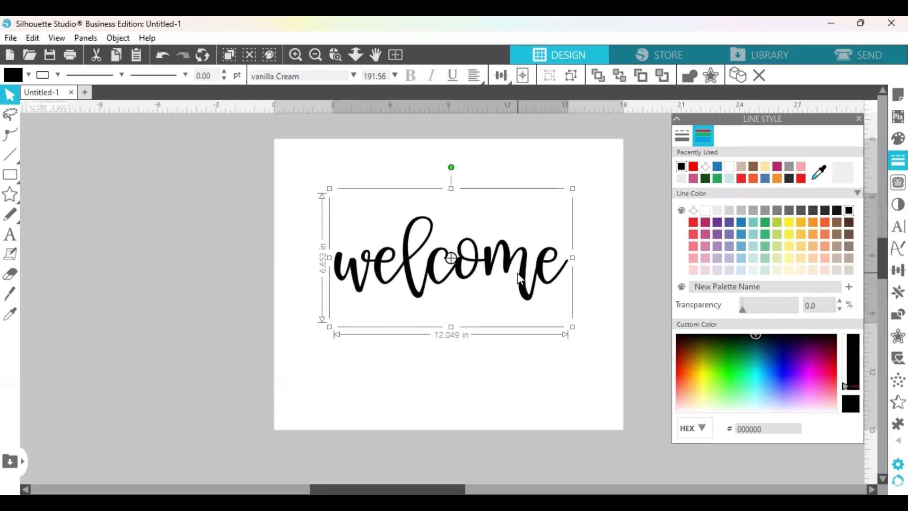
{"action": "left_click", "coordinate": [507, 407]}
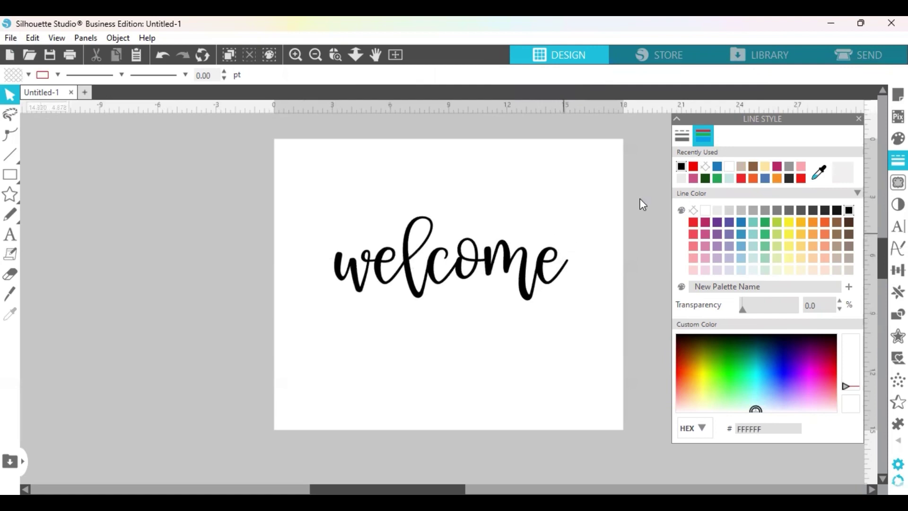
Preview a round-cornered offset around 'welcome' at a 0.065 in distance.
{"action": "left_click", "coordinate": [860, 120]}
{"action": "left_click", "coordinate": [436, 271]}
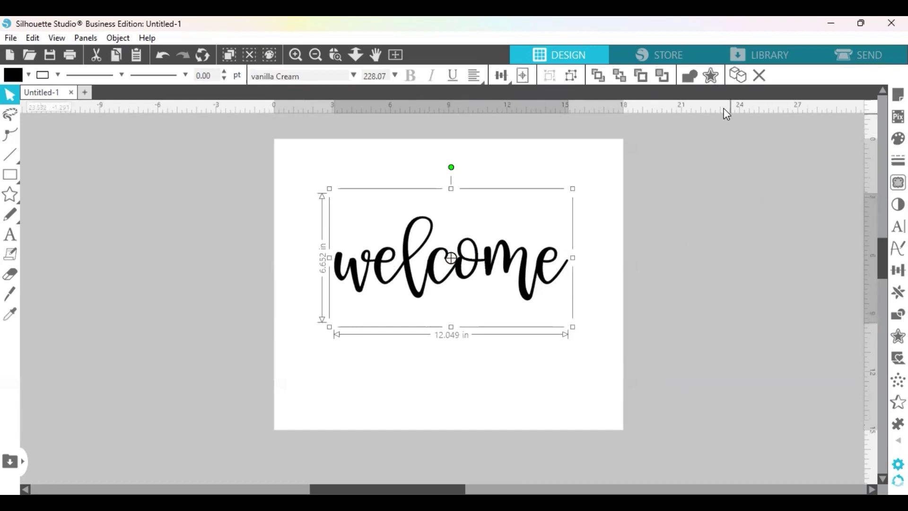
{"action": "left_click", "coordinate": [710, 76]}
{"action": "left_click", "coordinate": [713, 79]}
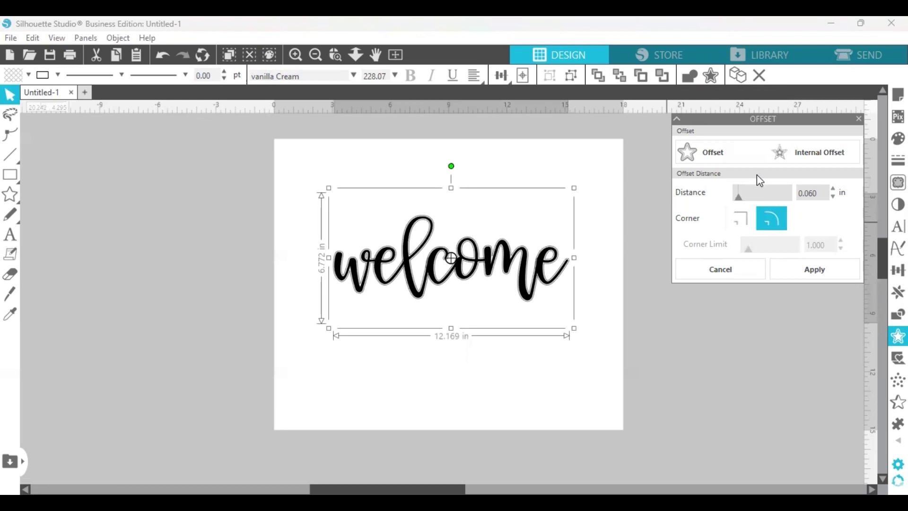
{"action": "left_click", "coordinate": [834, 187]}
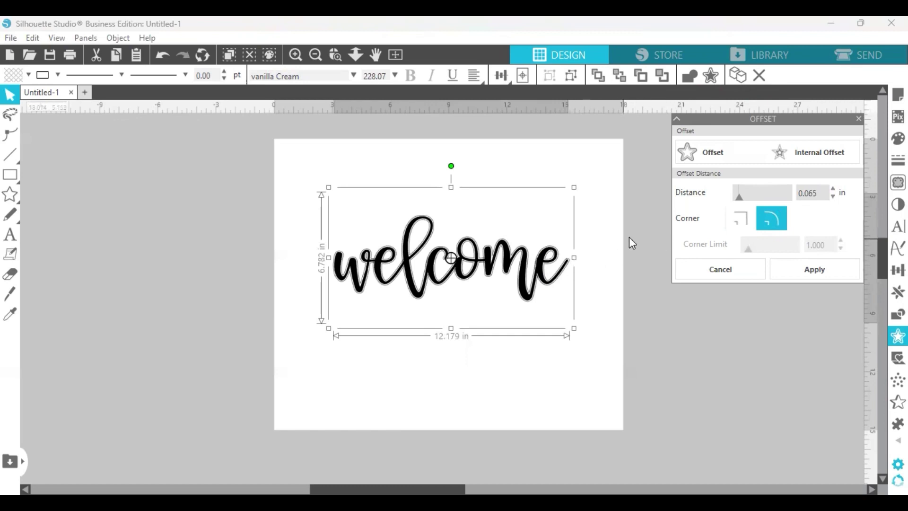
Step the offset distance up to 0.110 in with the spin arrow.
{"action": "left_click", "coordinate": [834, 188]}
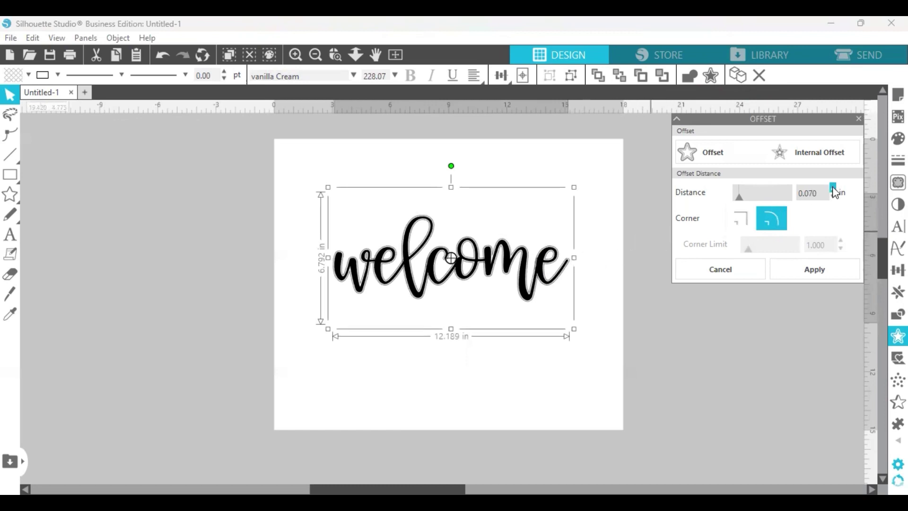
{"action": "left_click", "coordinate": [834, 188]}
{"action": "left_click", "coordinate": [833, 187]}
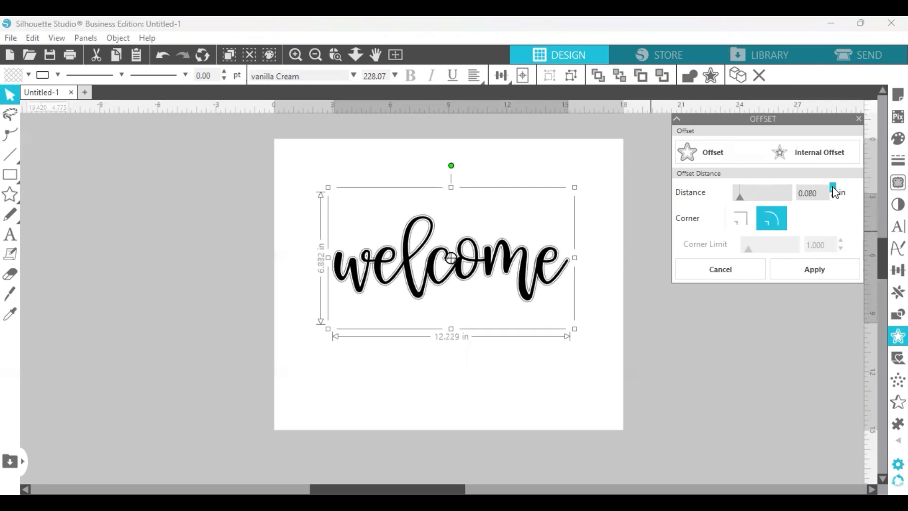
{"action": "left_click", "coordinate": [833, 187]}
{"action": "left_click", "coordinate": [834, 188]}
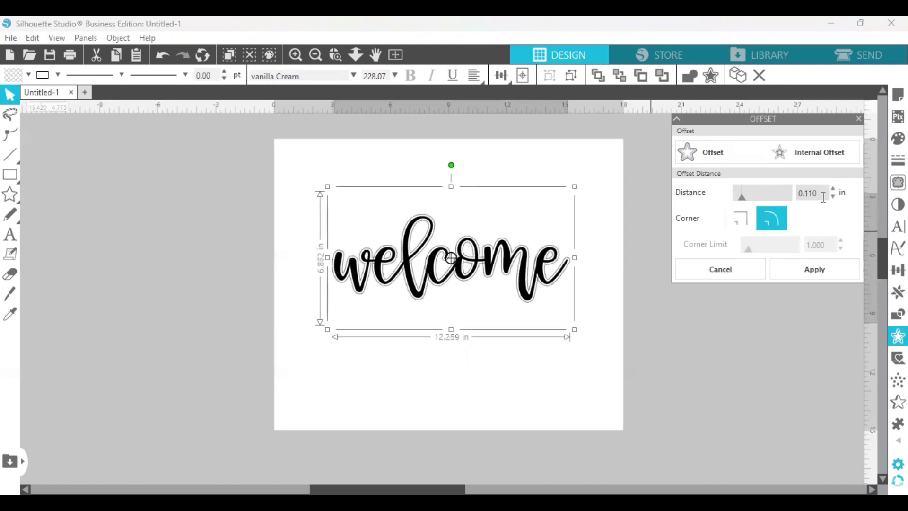
Try offset distances of 0.200 and 0.500 in, settling on 0.400 in.
{"action": "left_click_drag", "start_coordinate": [825, 191], "coordinate": [795, 192]}
{"action": "type", "text": ".2"}
{"action": "key", "text": "Return"}
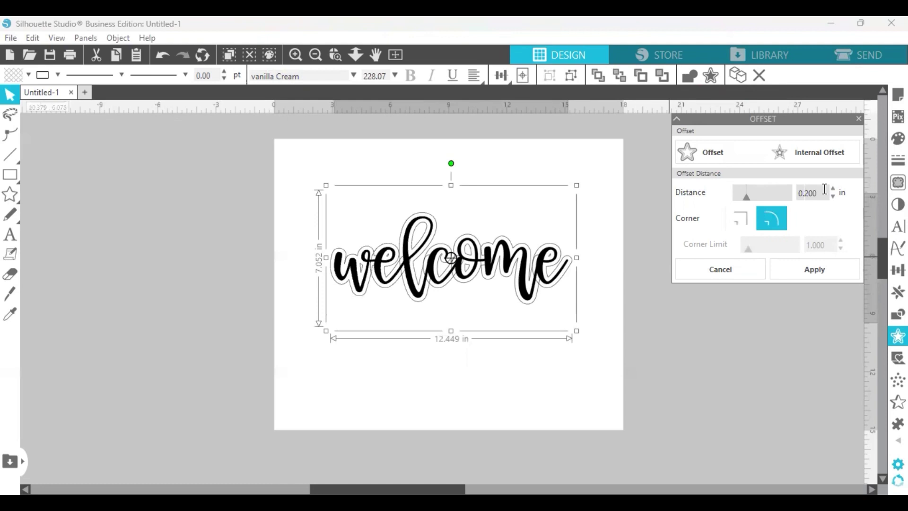
{"action": "left_click_drag", "start_coordinate": [824, 193], "coordinate": [776, 187]}
{"action": "type", "text": ".5"}
{"action": "key", "text": "Return"}
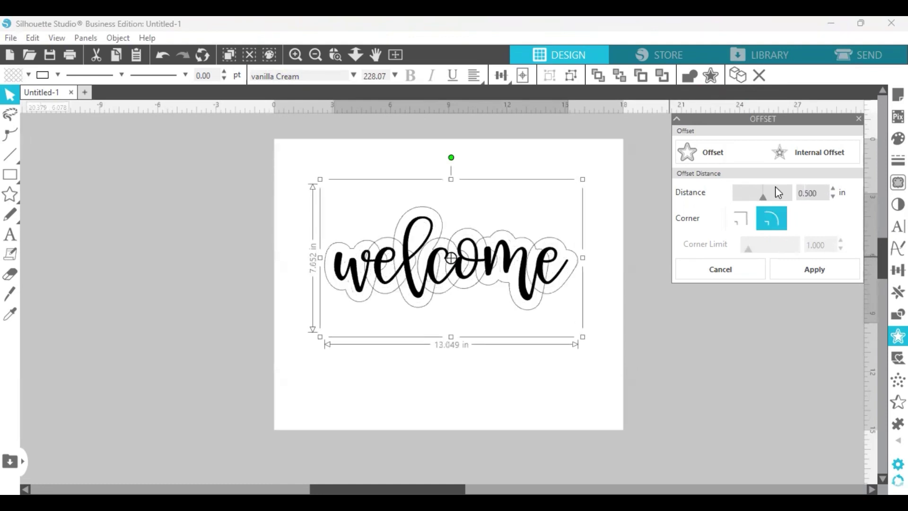
{"action": "left_click_drag", "start_coordinate": [824, 191], "coordinate": [783, 194]}
{"action": "type", "text": ".4"}
{"action": "key", "text": "Return"}
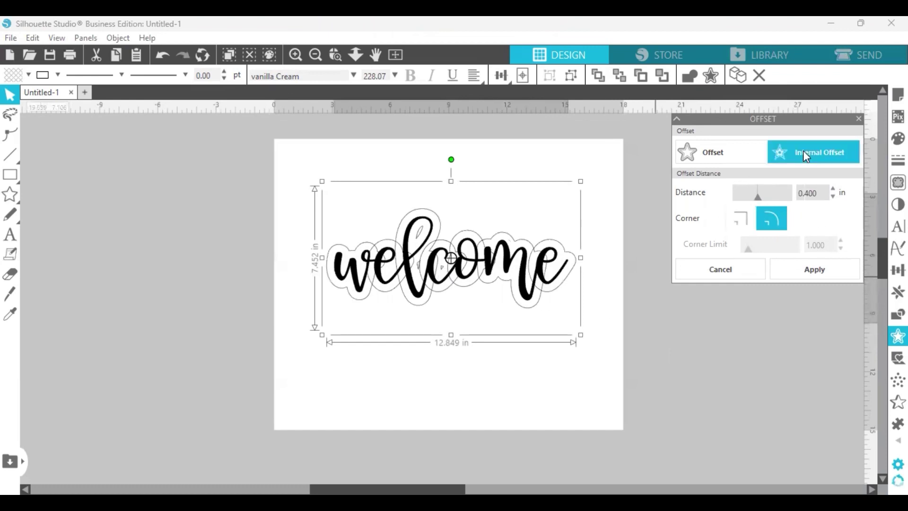
Pull 'welcome' out of the applied 0.400 in outline and place it above the cloud shape.
{"action": "left_click", "coordinate": [604, 315]}
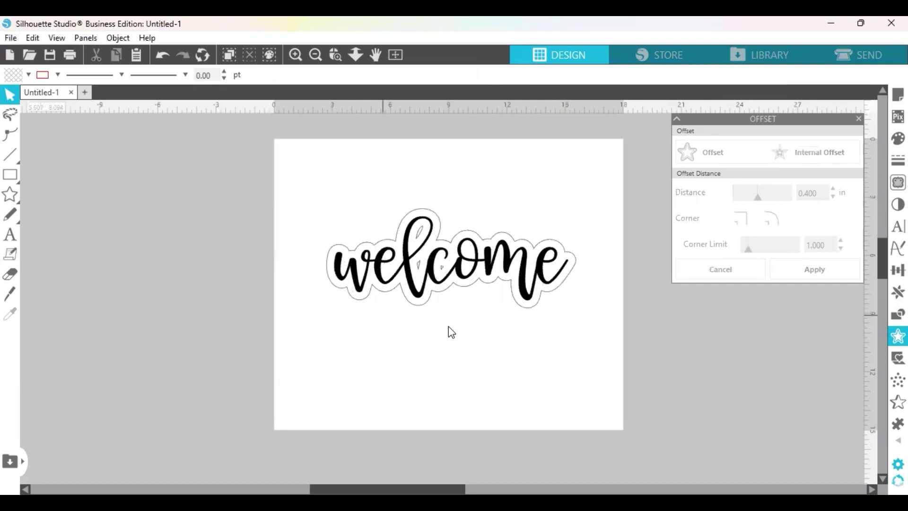
{"action": "left_click_drag", "start_coordinate": [471, 289], "coordinate": [464, 379]}
{"action": "left_click", "coordinate": [492, 345]}
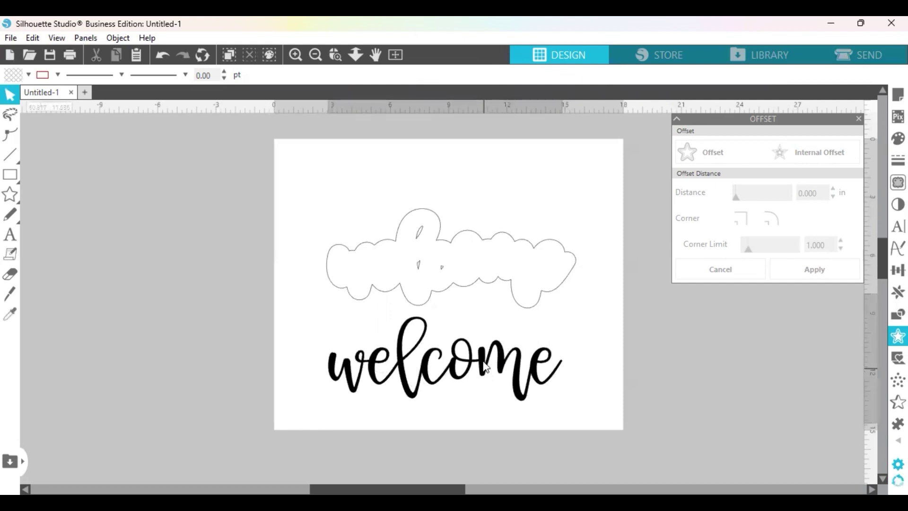
{"action": "left_click_drag", "start_coordinate": [487, 367], "coordinate": [494, 163]}
{"action": "left_click", "coordinate": [519, 369]}
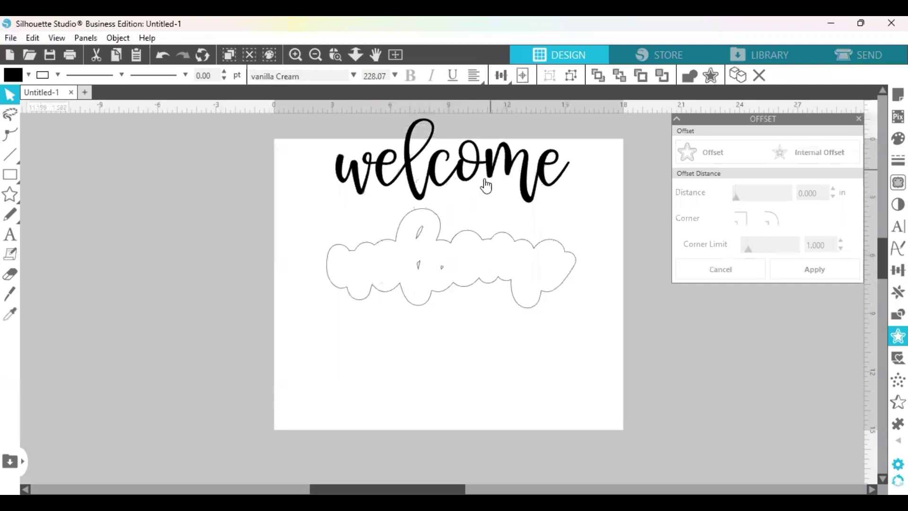
{"action": "left_click_drag", "start_coordinate": [422, 274], "coordinate": [421, 282]}
{"action": "left_click", "coordinate": [419, 262]}
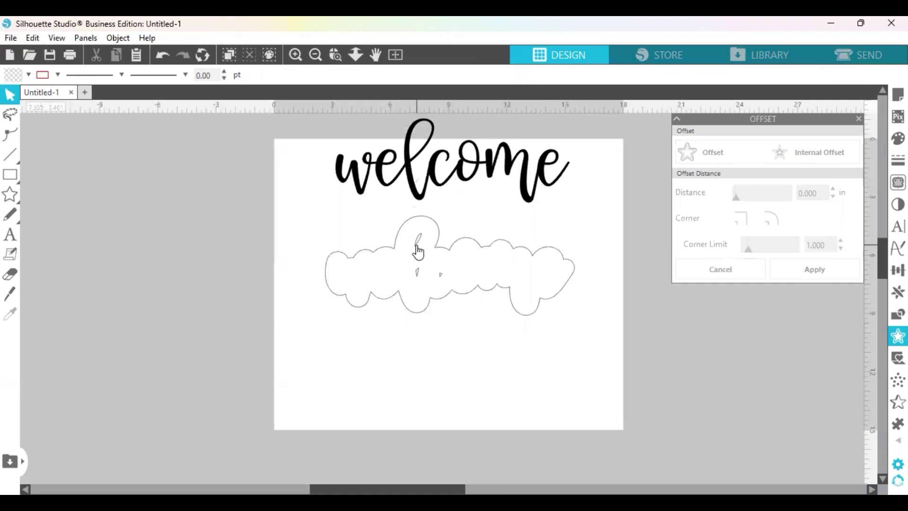
Release the offset outline's compound path into separate pieces.
{"action": "left_click", "coordinate": [419, 252]}
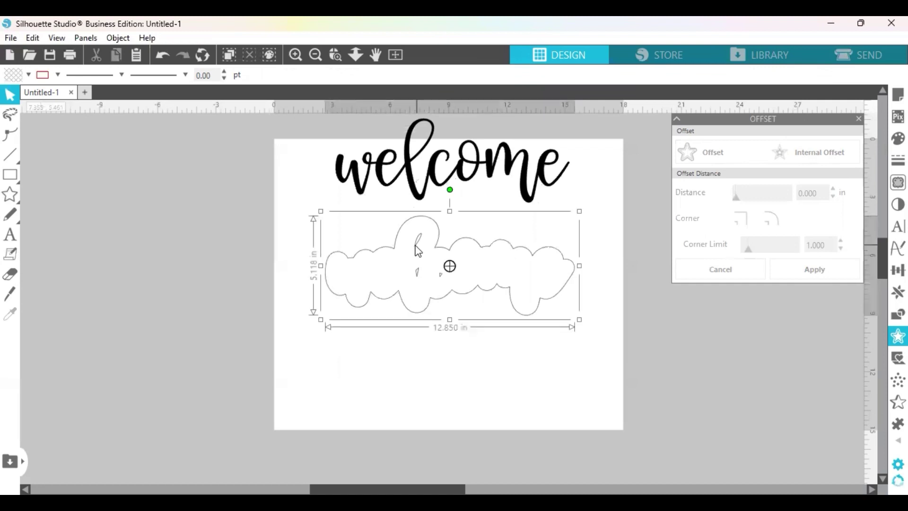
{"action": "right_click", "coordinate": [393, 255]}
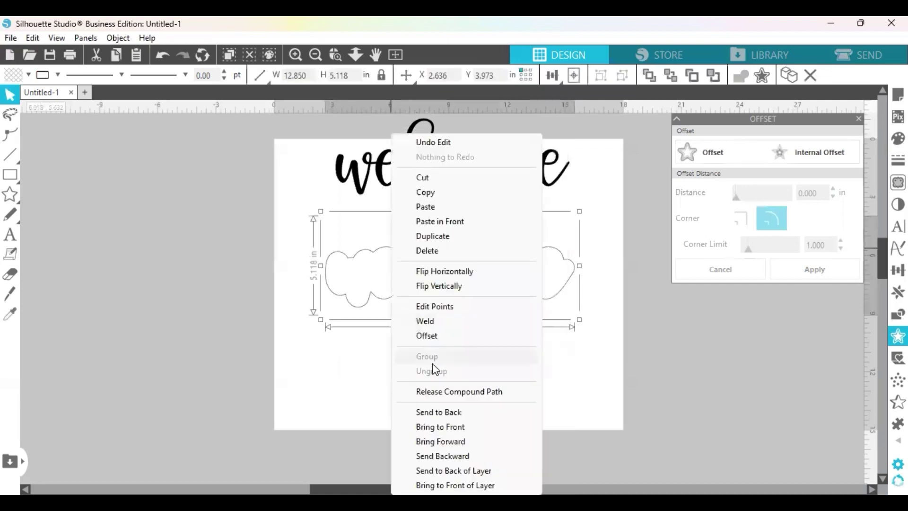
{"action": "left_click", "coordinate": [439, 392]}
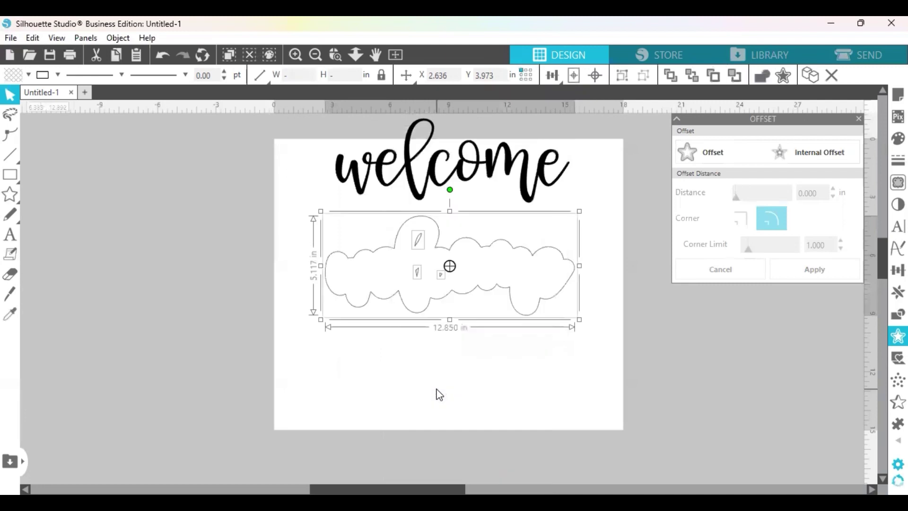
{"action": "left_click", "coordinate": [440, 394]}
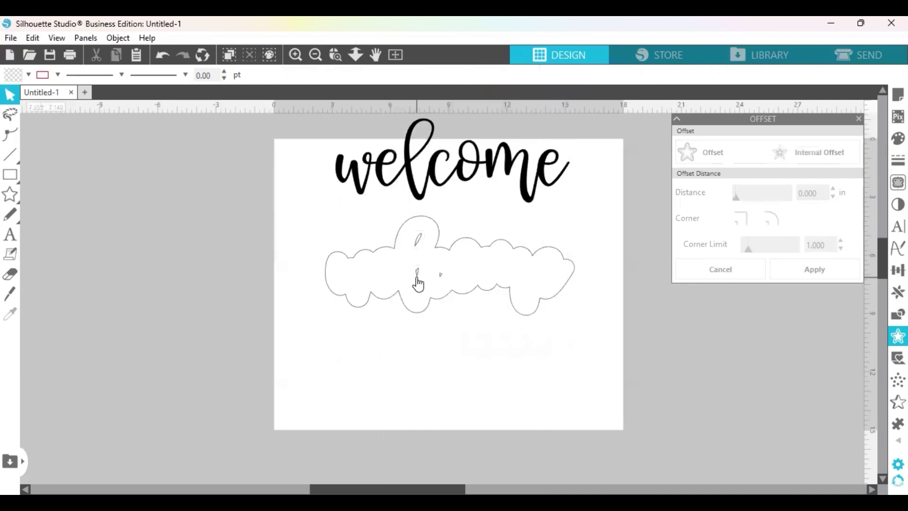
Delete the four small inner hole pieces from the cloud outline.
{"action": "left_click", "coordinate": [418, 274]}
{"action": "left_click", "coordinate": [440, 275]}
{"action": "left_click", "coordinate": [419, 283]}
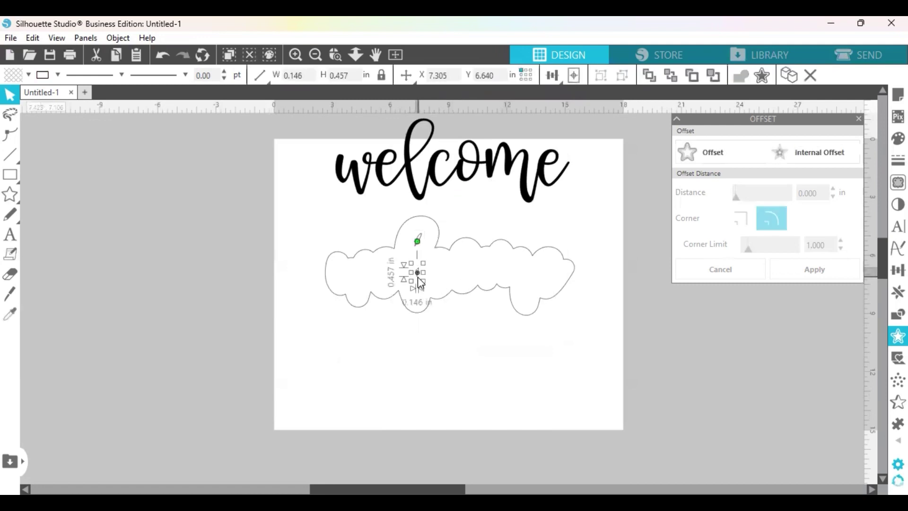
{"action": "left_click", "coordinate": [420, 243]}
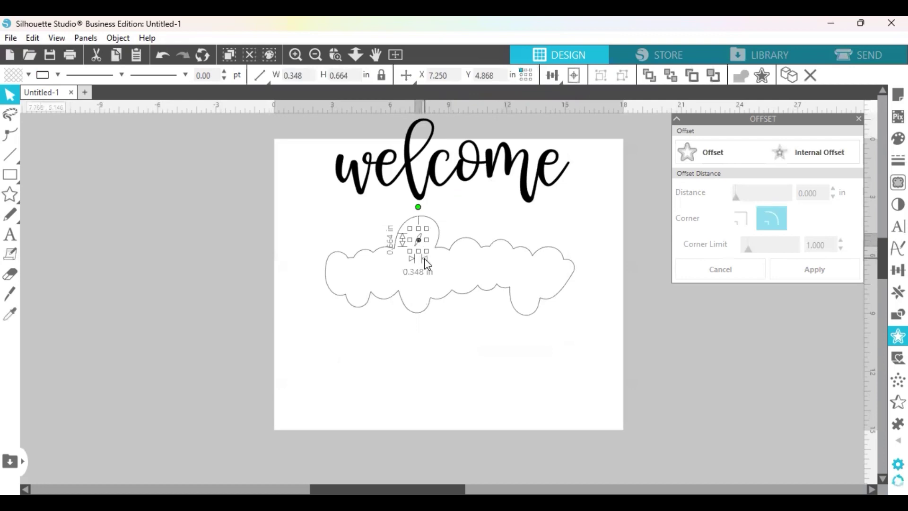
{"action": "left_click", "coordinate": [424, 263]}
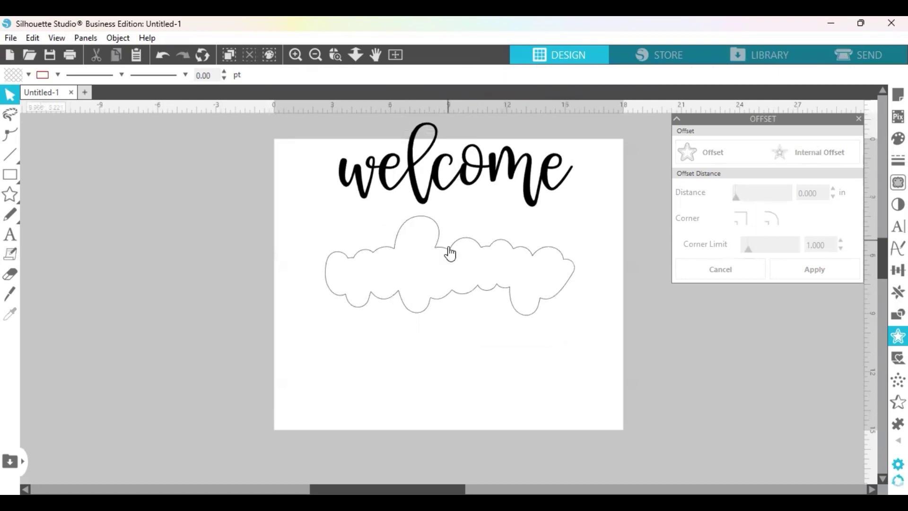
Drag 'welcome' down into the centre of the solid cloud outline.
{"action": "left_click", "coordinate": [452, 191]}
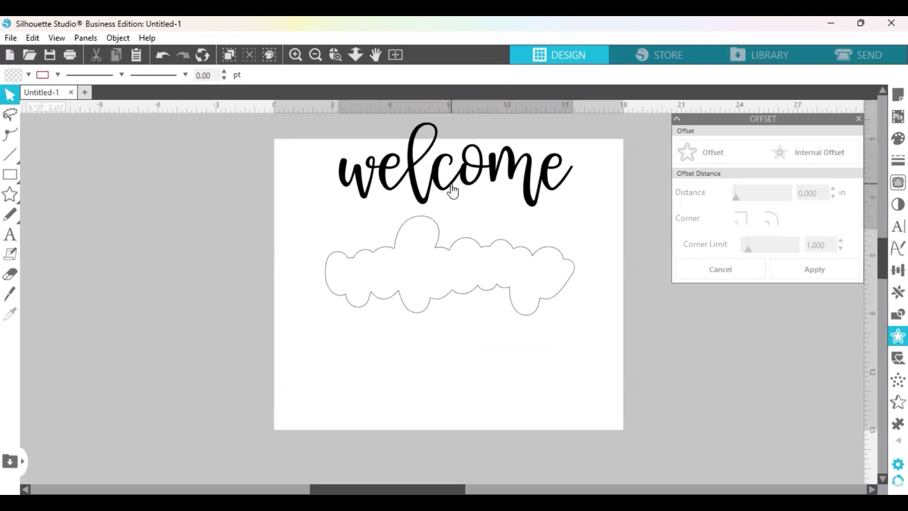
{"action": "left_click_drag", "start_coordinate": [452, 191], "coordinate": [448, 288]}
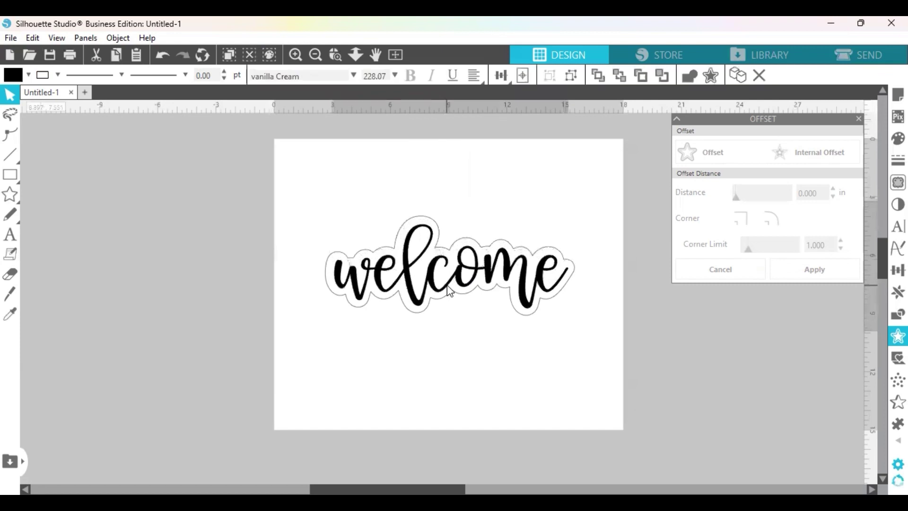
{"action": "left_click", "coordinate": [447, 290]}
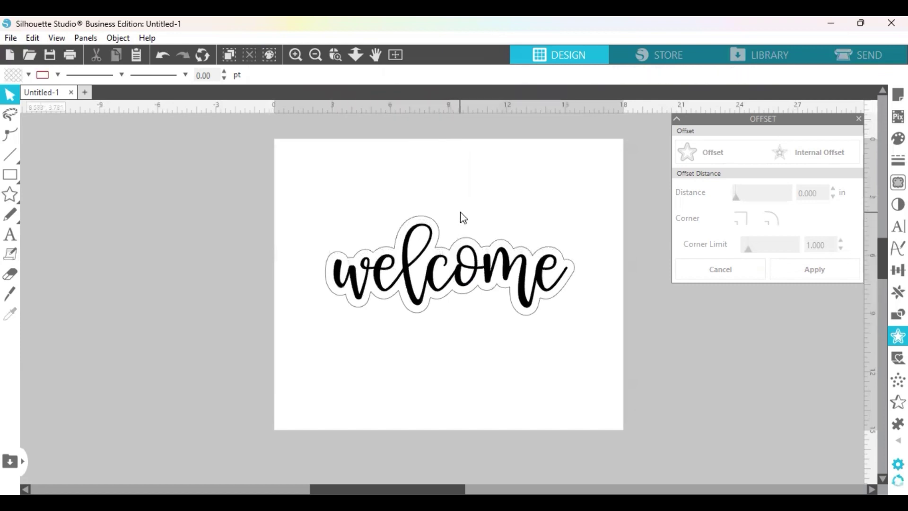